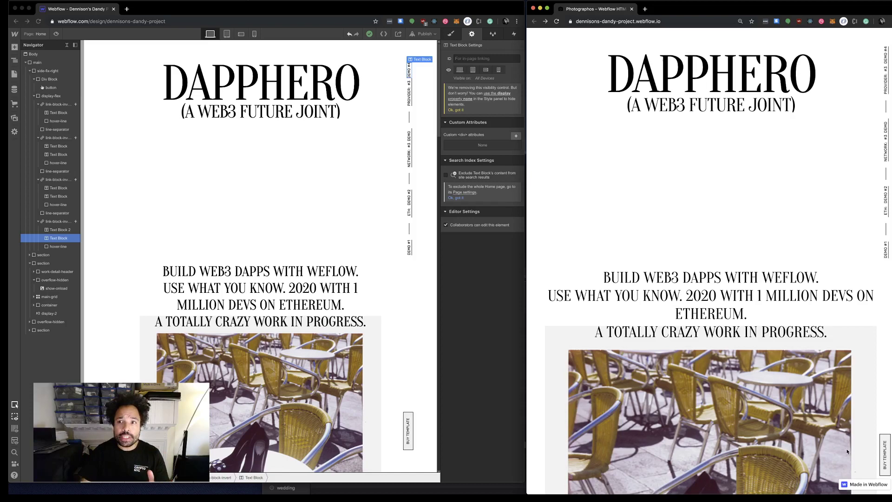
Step: Select the DAPPHERO heading, then reload the live site to replay its on-load animation
scroll(233, 161, down, 5)
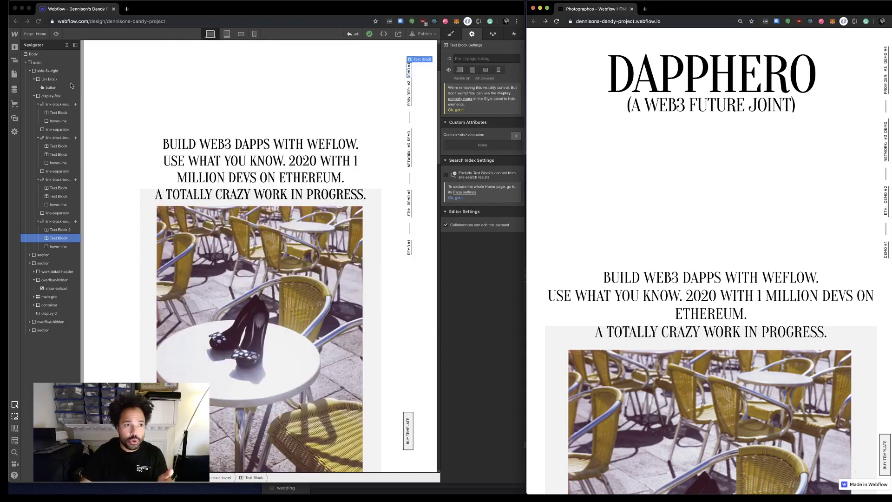
scroll(287, 204, up, 1)
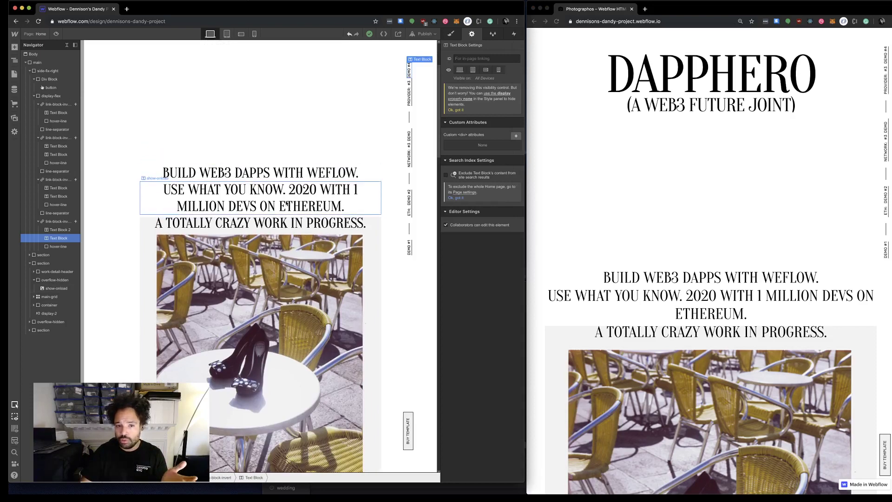
scroll(288, 200, up, 4)
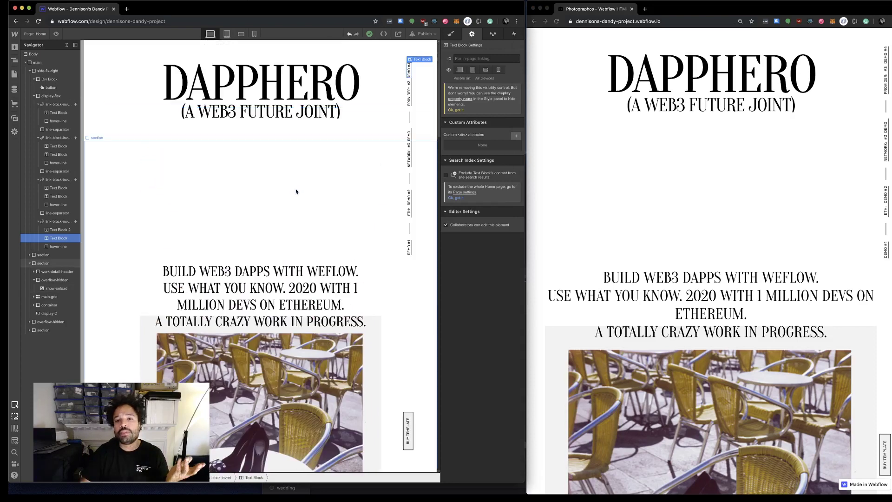
click(293, 98)
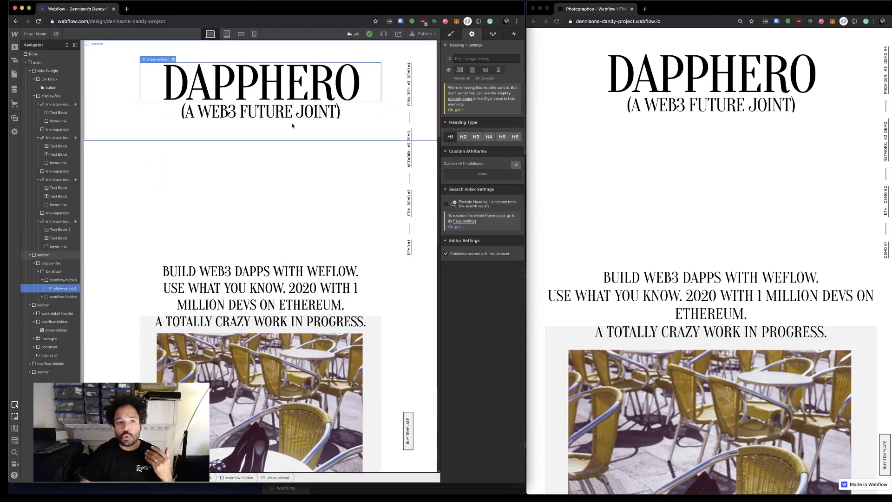
click(639, 100)
click(556, 21)
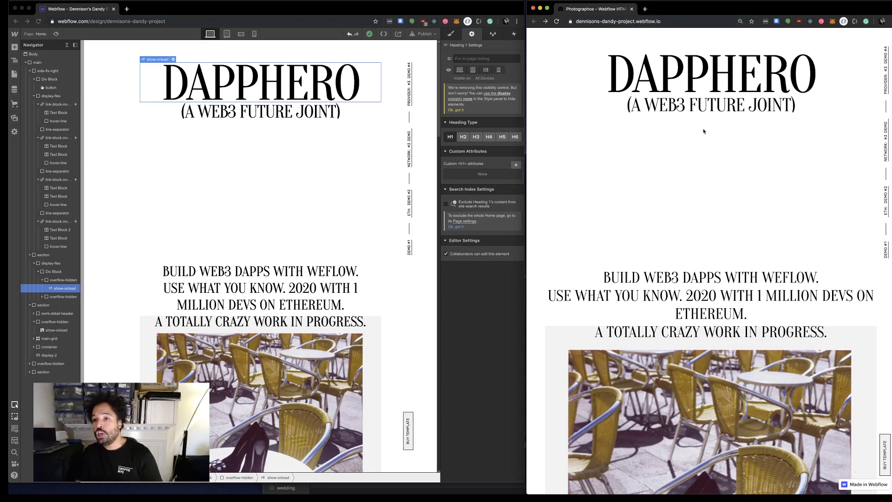
Step: Scroll through the published site to review it, then return to the Webflow Designer
scroll(704, 132, down, 6)
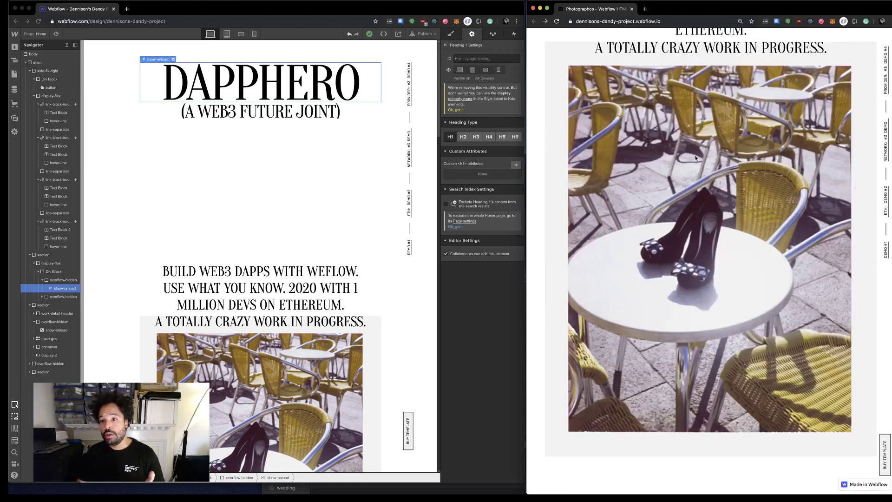
scroll(696, 158, up, 1)
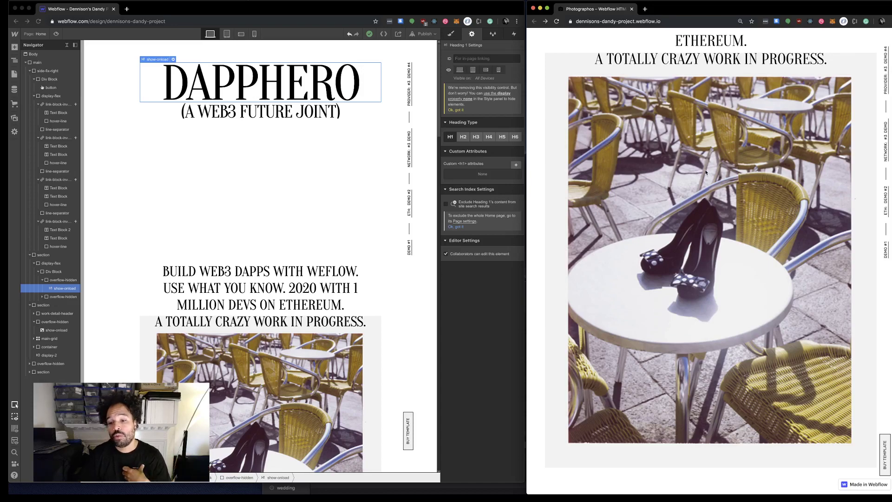
scroll(715, 237, up, 5)
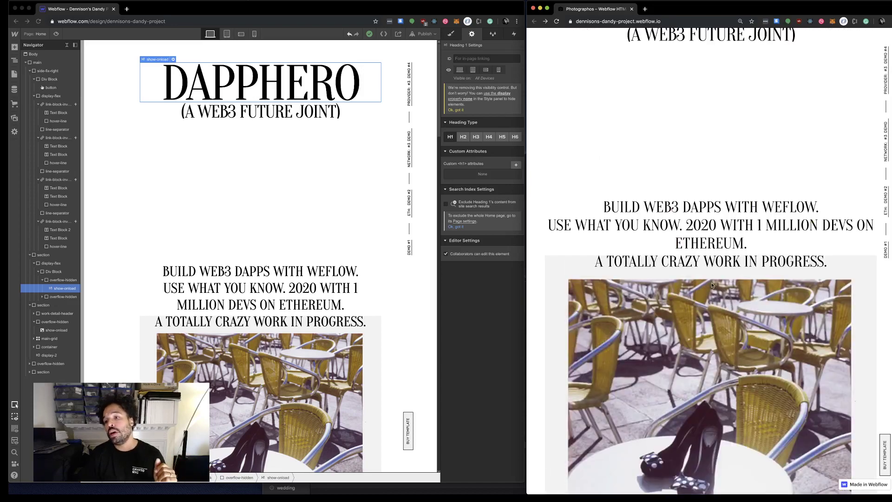
scroll(715, 292, down, 3)
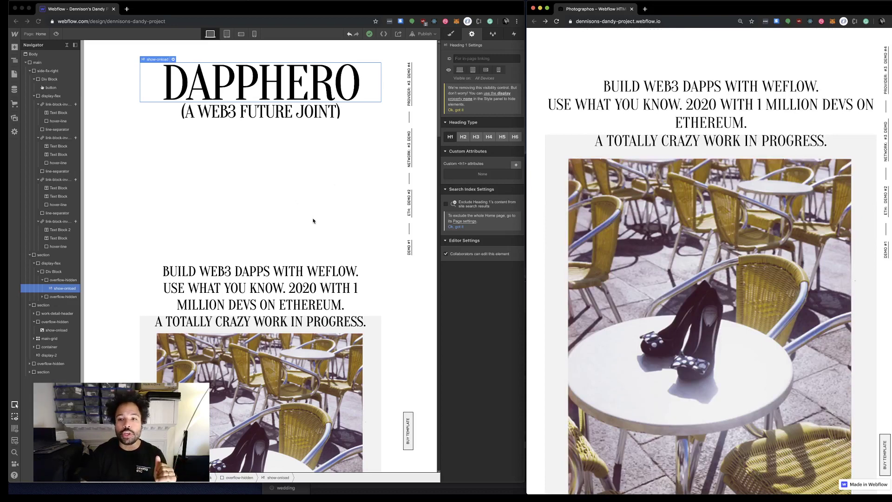
click(294, 369)
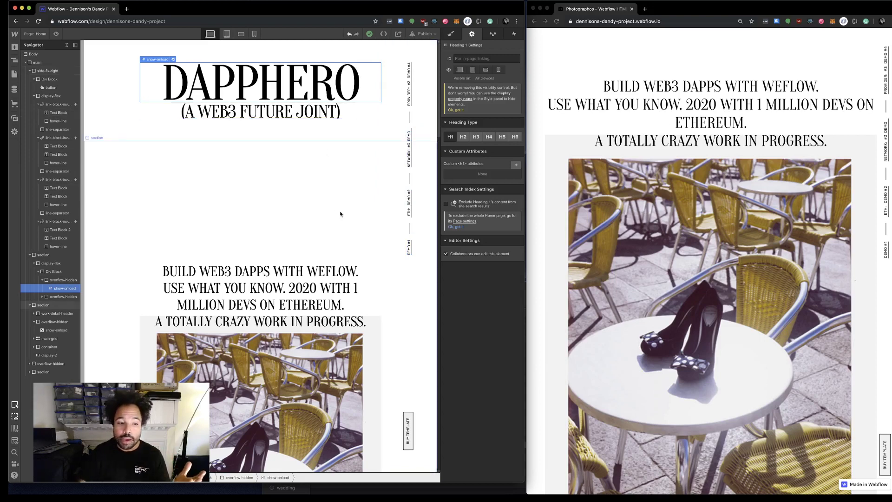
Step: Select the shoe photo and enter the element ID web3-box-profileImage
click(204, 355)
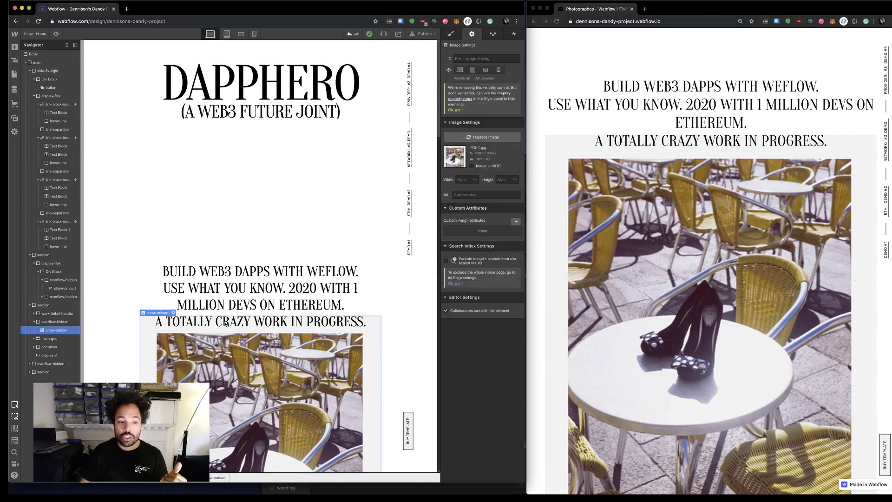
click(465, 58)
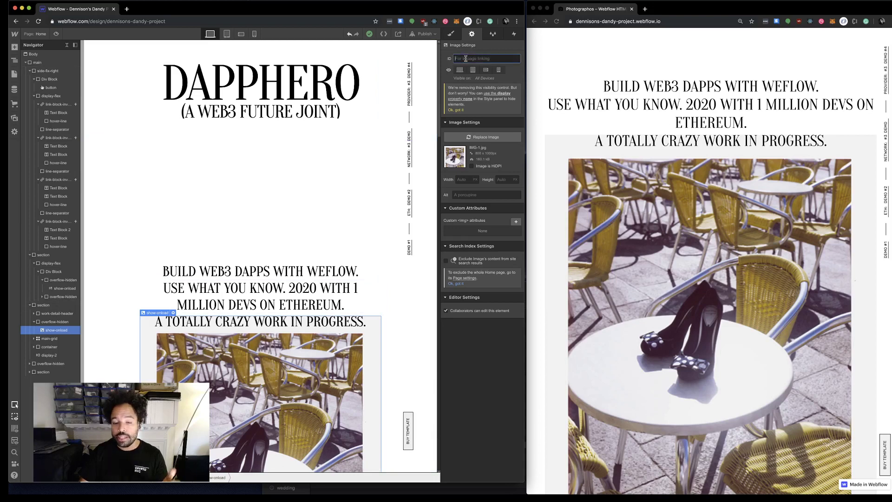
text(web3-box)
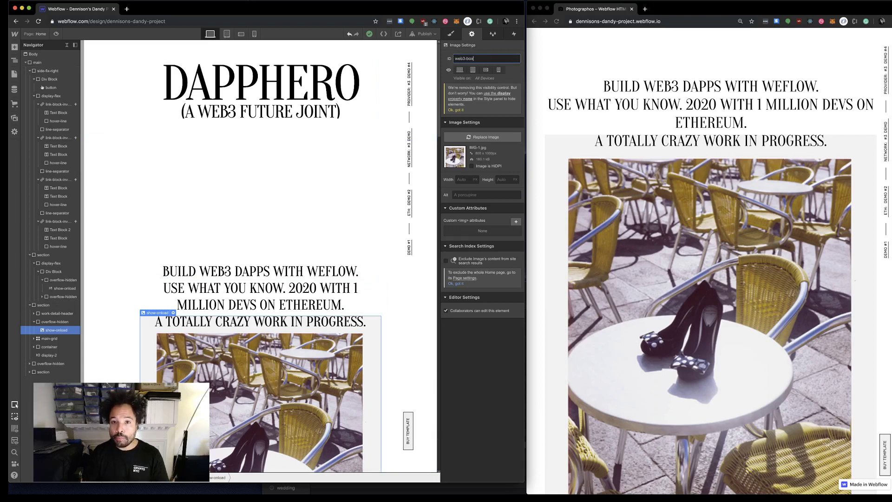
text(-profileImage)
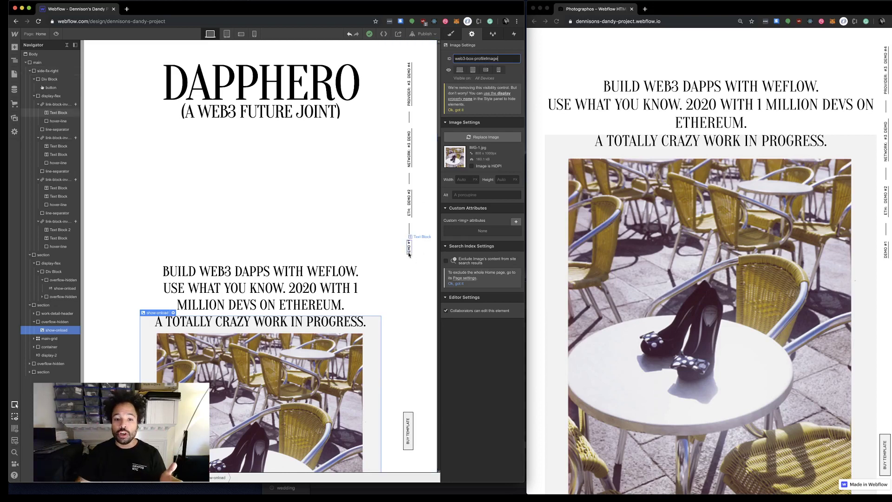
Step: Give the DEMO #1 and DEMO #2 text blocks the IDs web3-add and web3-balance
click(409, 254)
click(477, 59)
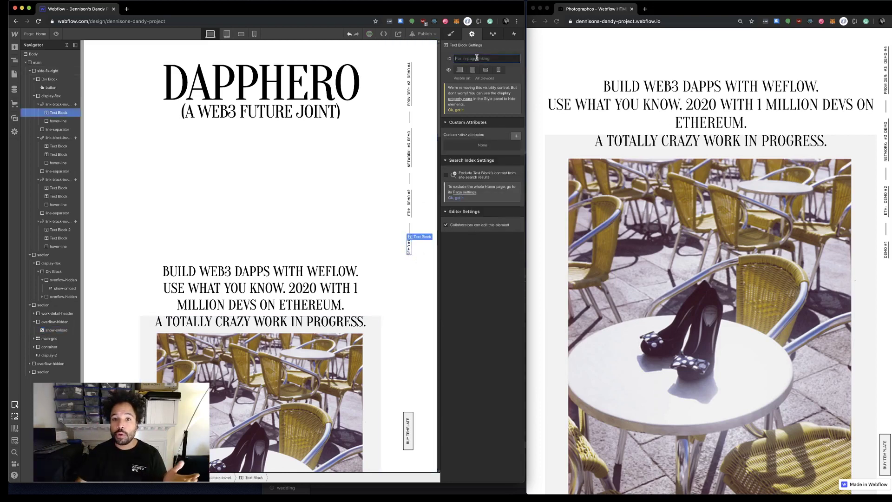
text(web3-address)
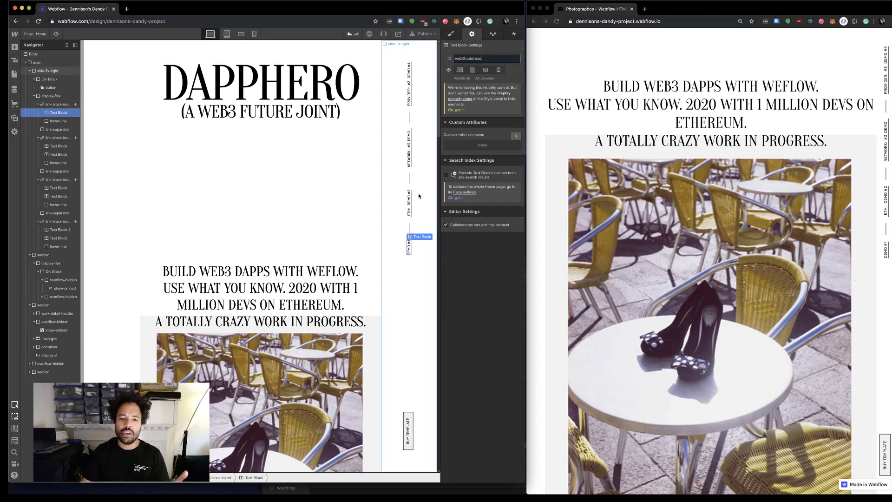
click(409, 203)
click(474, 60)
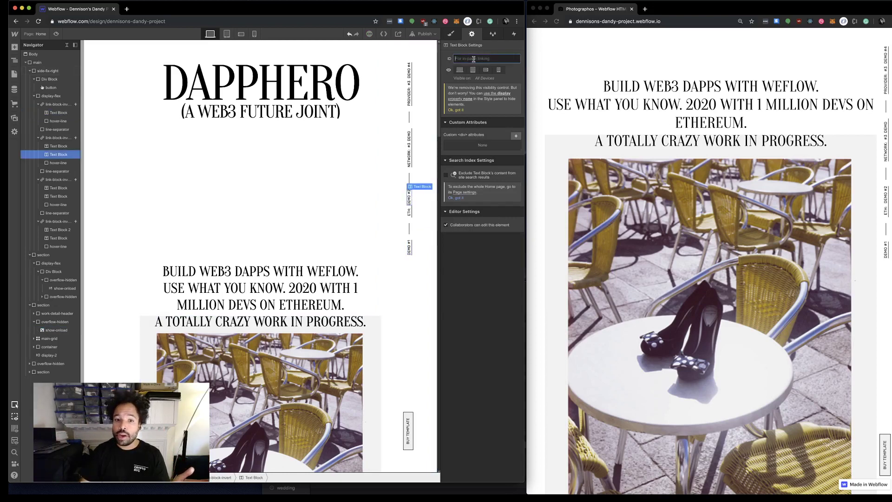
text(web3-bala)
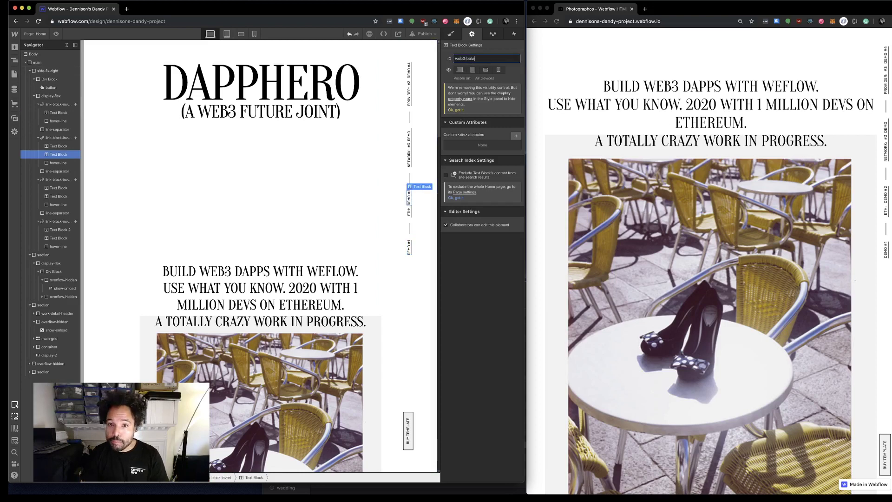
text(nce)
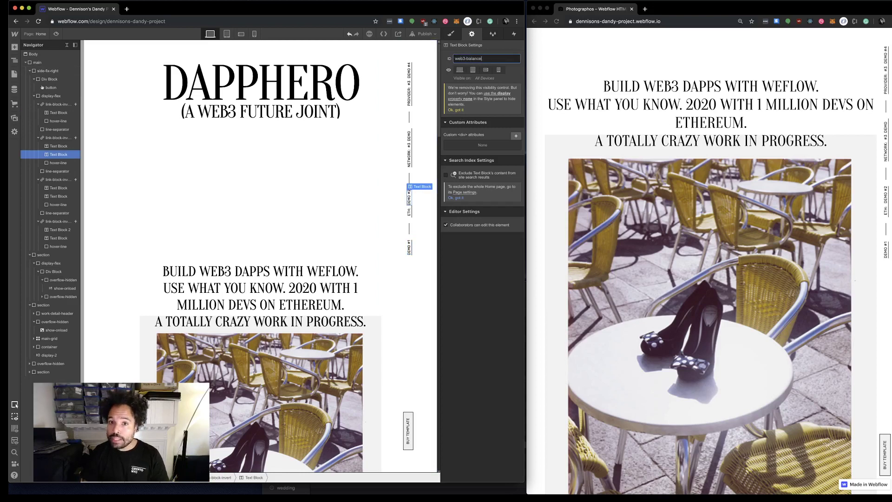
Step: Give the NETWORK block a web3 ID and the PROVIDER block the ID web3-providerName
click(410, 134)
click(475, 60)
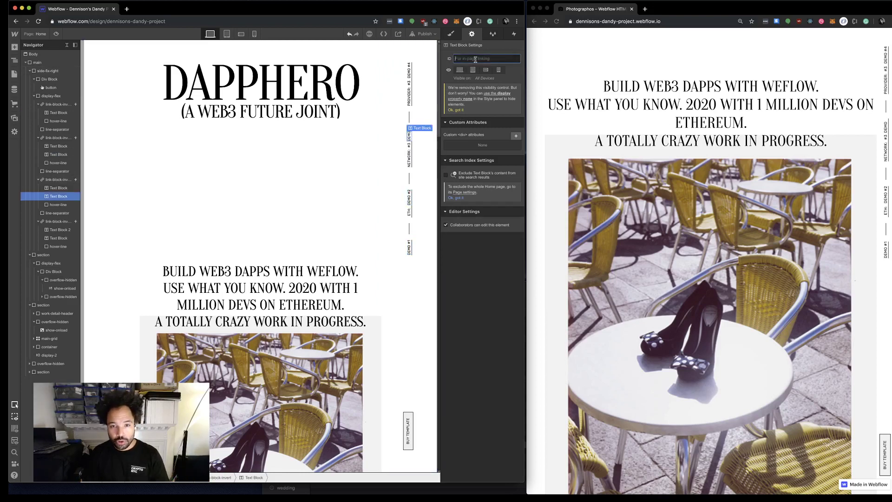
text(web3-networkName)
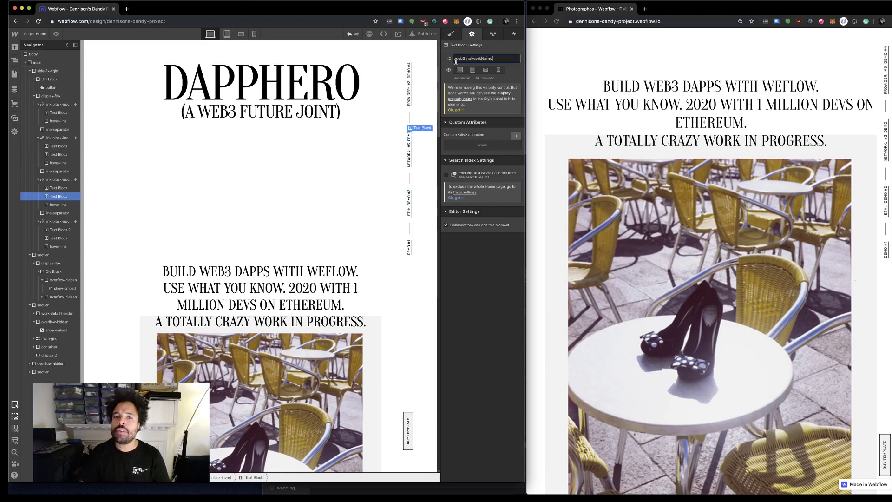
click(409, 84)
click(471, 59)
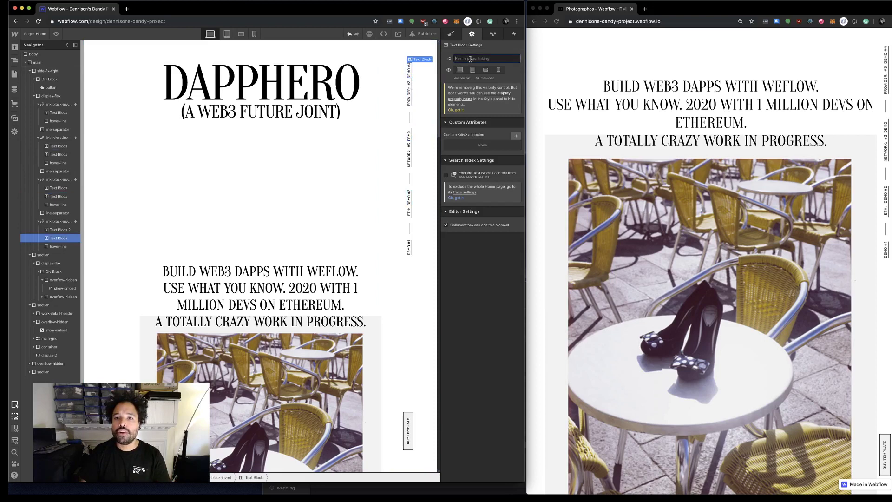
text(web3-p)
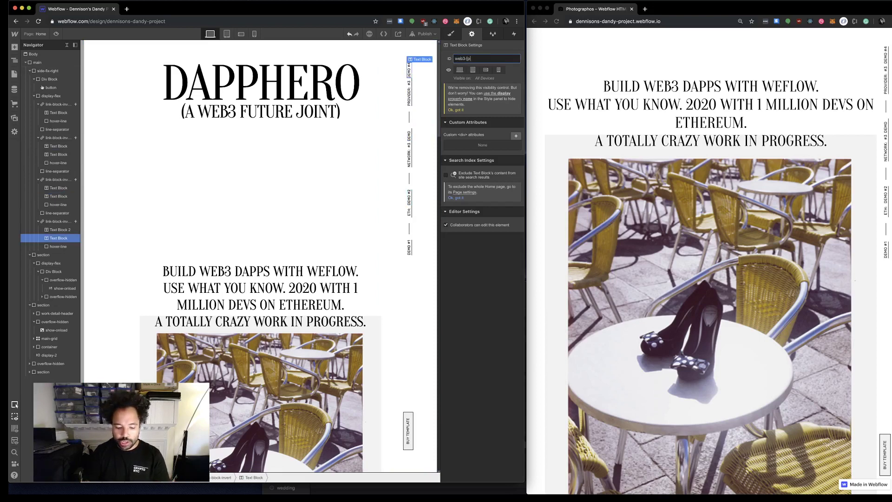
text(rovide)
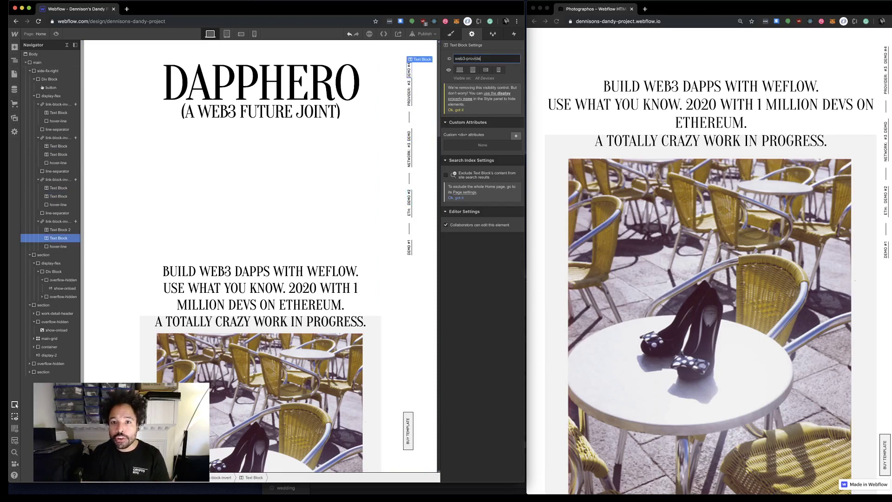
text(rName)
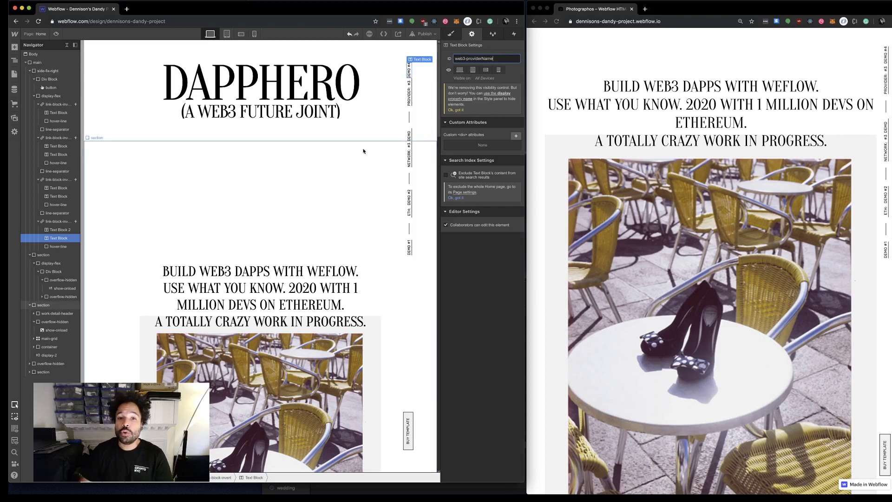
click(370, 169)
click(408, 72)
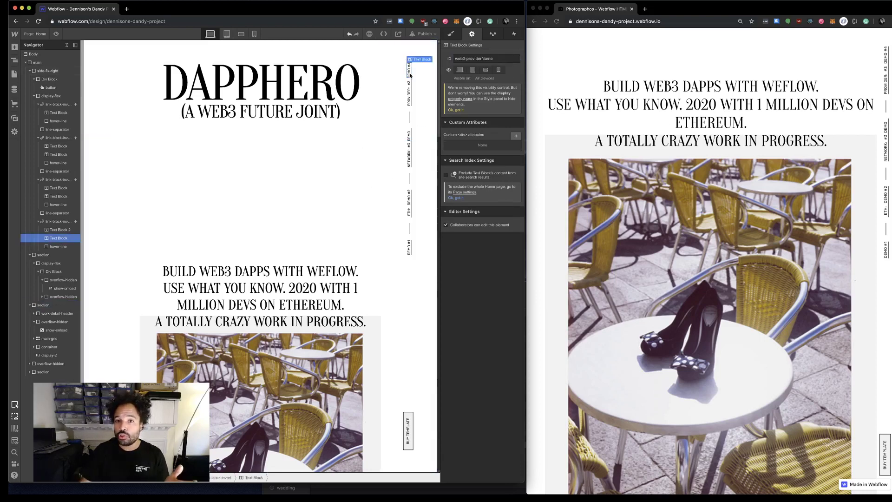
Step: Publish the site to its webflow.io domain and reload the live page to check the changes
click(424, 34)
click(373, 104)
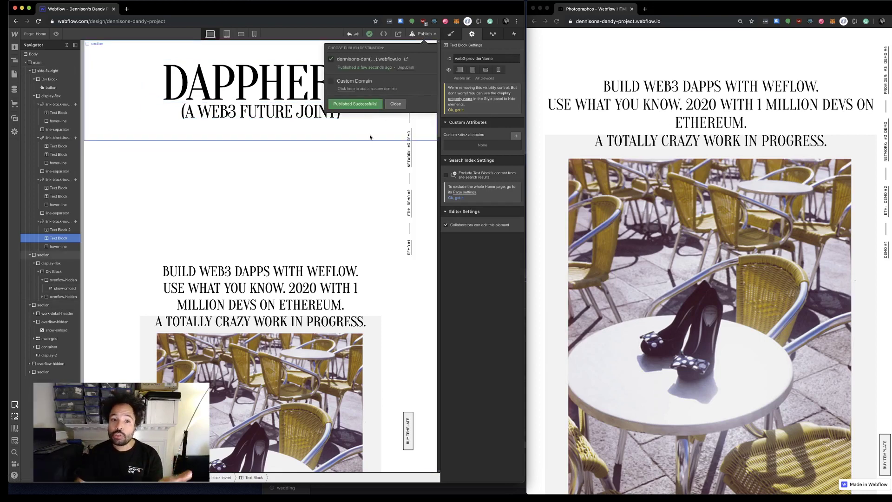
click(558, 22)
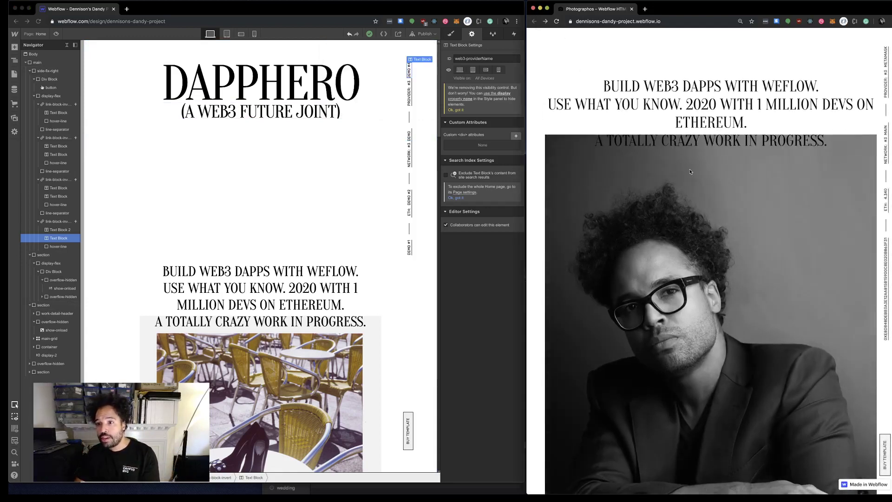
scroll(732, 272, down, 1)
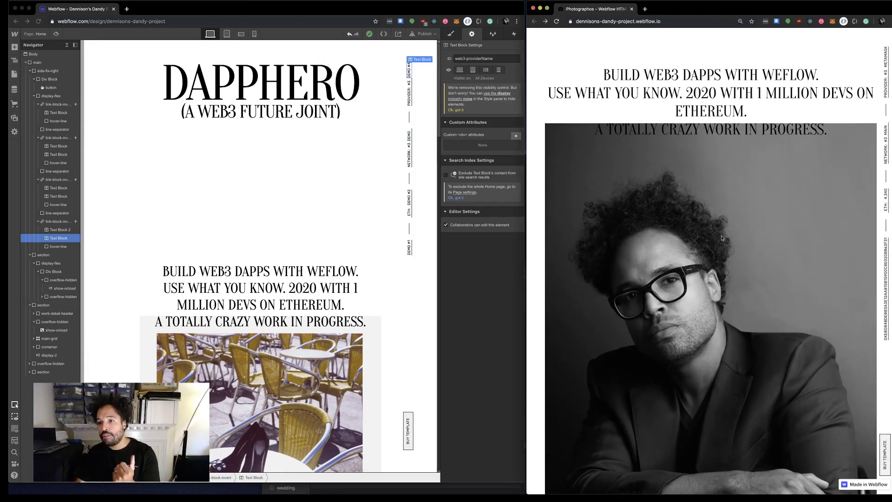
scroll(722, 239, down, 3)
scroll(715, 228, up, 5)
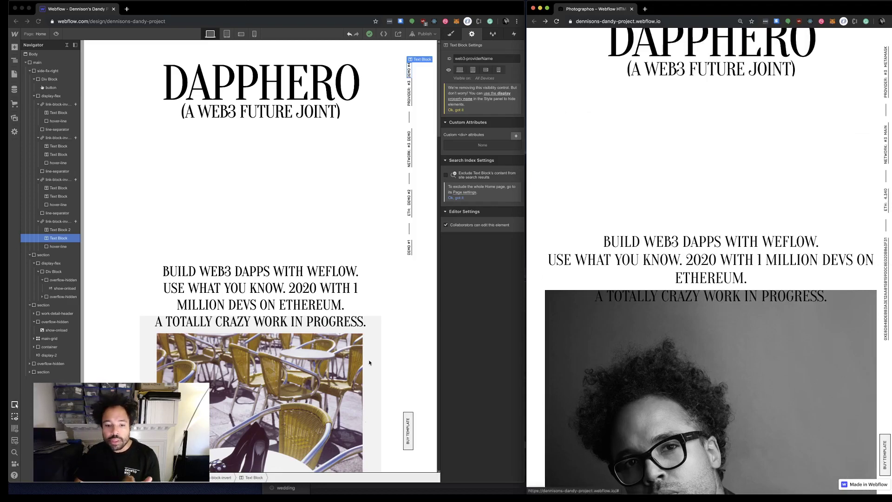
Step: Select the BUY TEMPLATE button and begin entering its ID, starting with 'web'
click(409, 427)
click(409, 427)
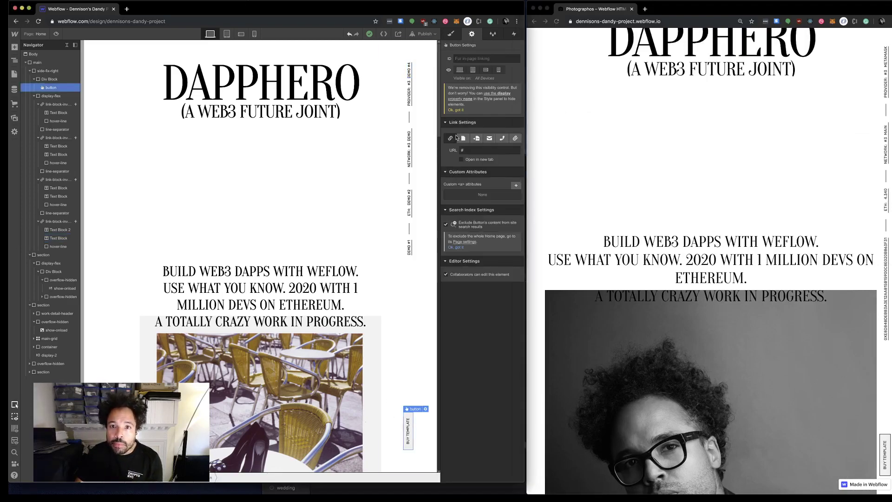
click(472, 58)
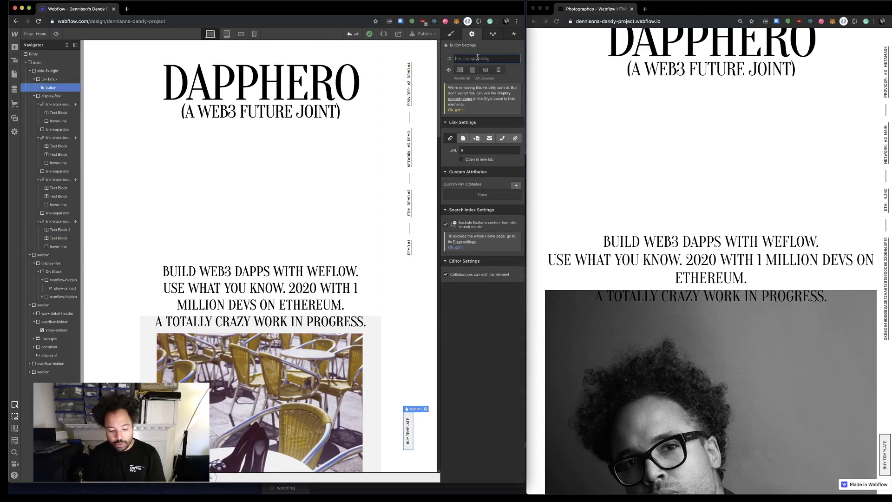
text(web3-enableButton)
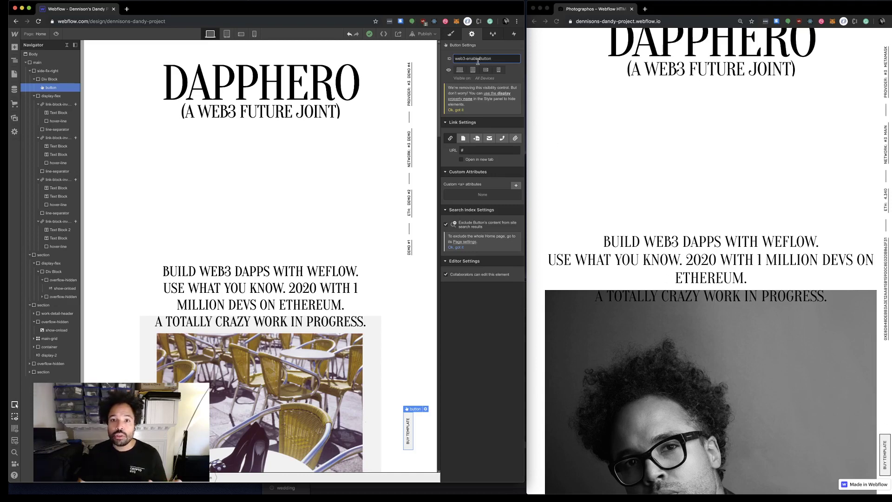
Step: Republish the site and reload the live page to see the WEB3 CONNECTED button
click(424, 34)
click(376, 105)
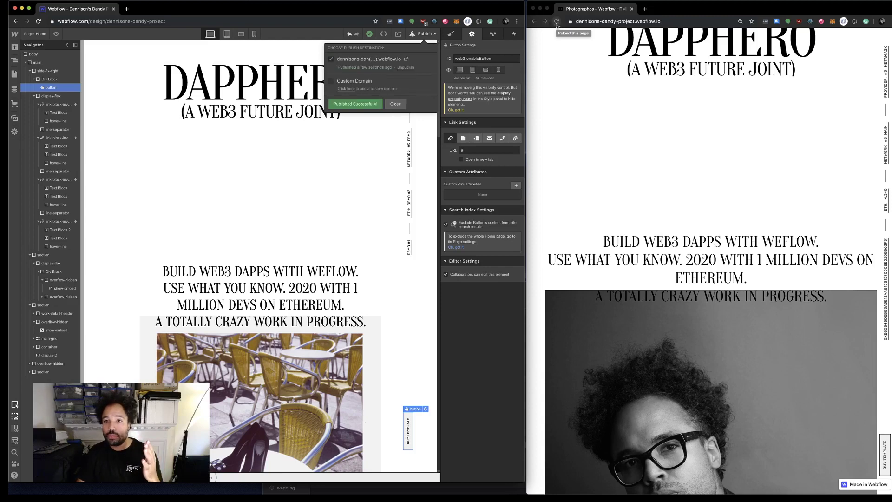
click(557, 22)
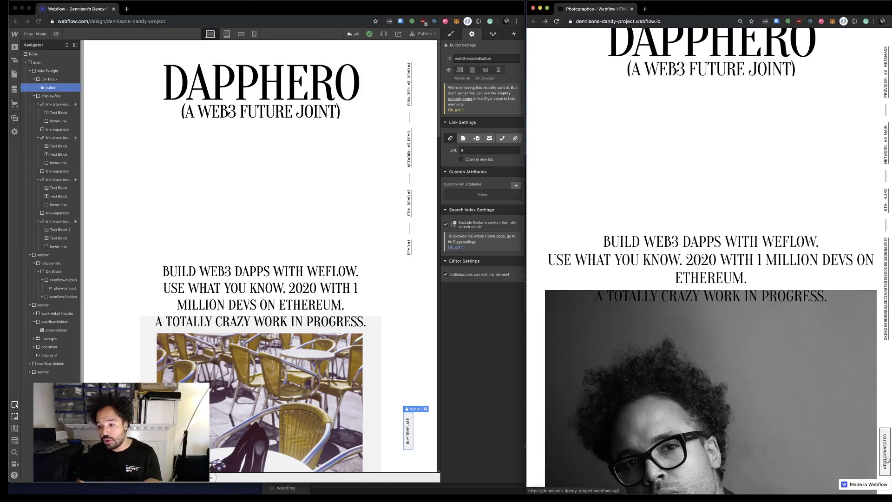
scroll(828, 386, up, 1)
scroll(826, 384, down, 2)
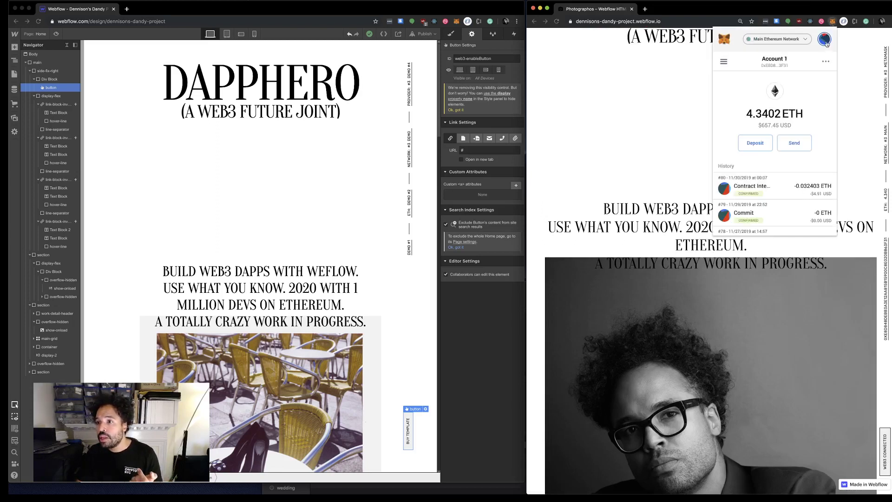
Step: Remove the webflow.io site from MetaMask's Settings > Connections list and close the wallet
click(824, 40)
click(748, 190)
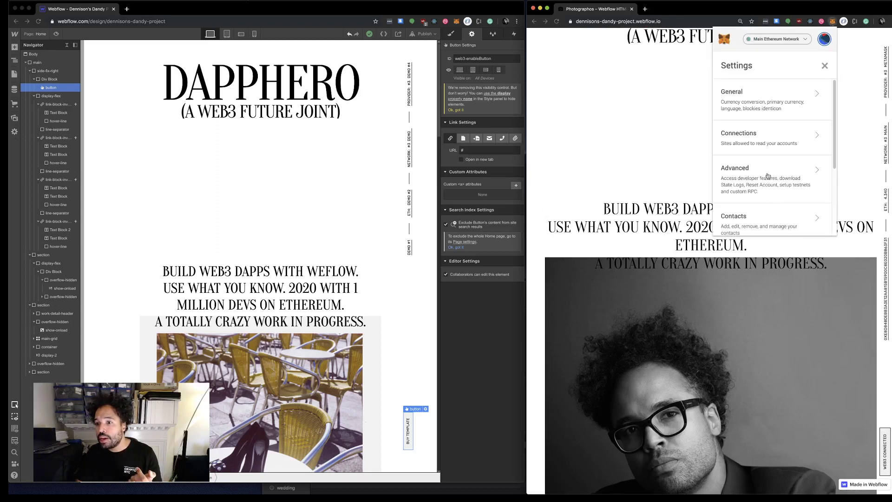
scroll(768, 139, down, 2)
scroll(770, 139, down, 2)
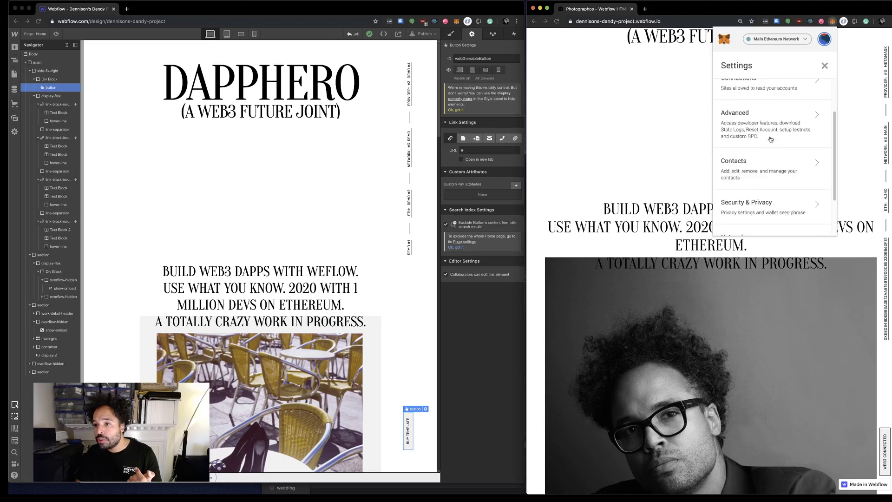
scroll(771, 134, up, 2)
click(775, 126)
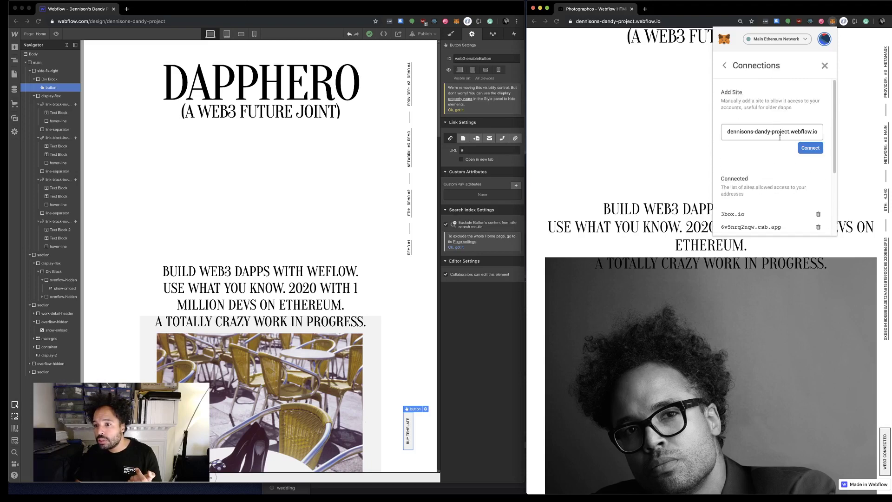
scroll(789, 158, down, 3)
click(818, 192)
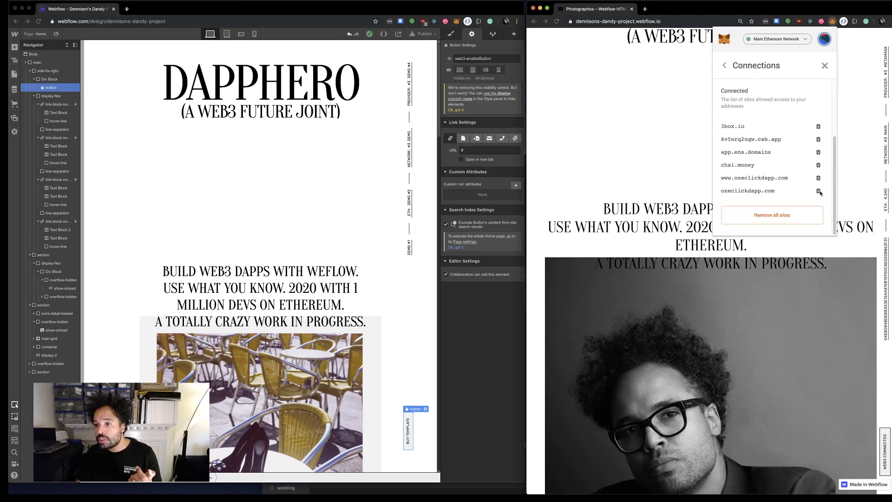
click(659, 152)
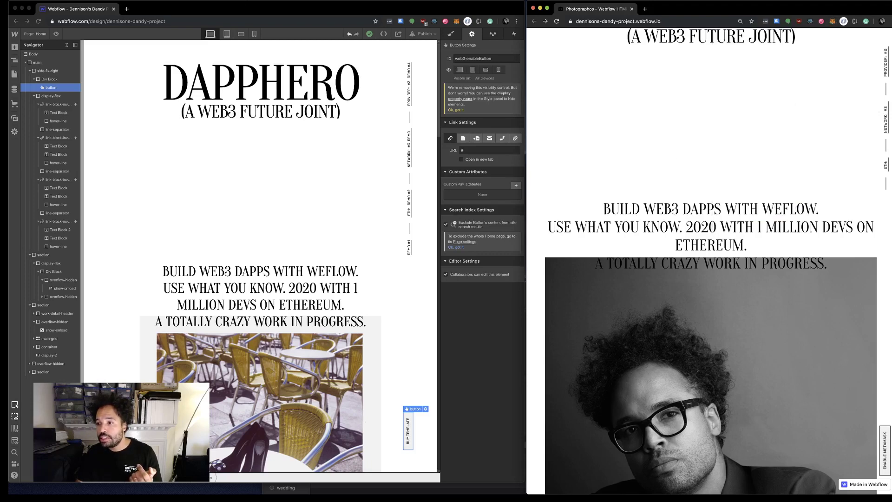
Step: Reload the live site without wallet access and scroll to check the ENABLE METAMASK state
click(556, 21)
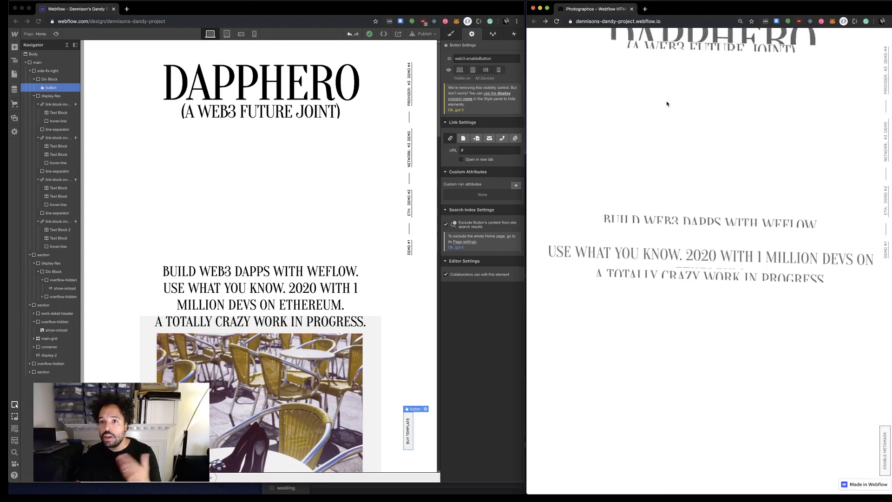
scroll(697, 236, down, 5)
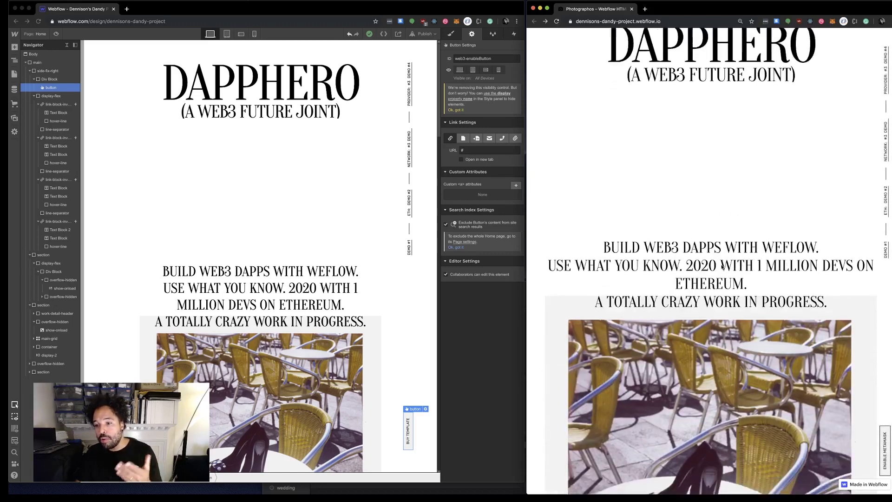
scroll(718, 246, up, 5)
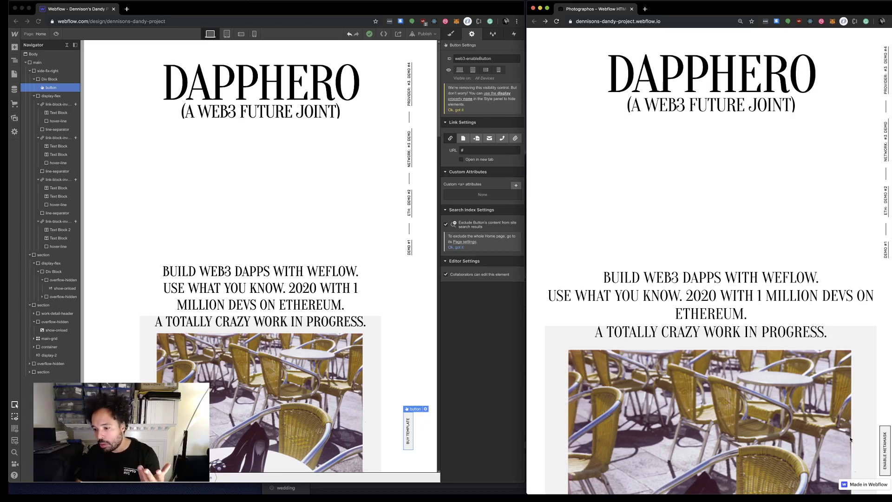
Step: Connect the live site to MetaMask, approve the request, and reload to verify the wallet data
click(883, 455)
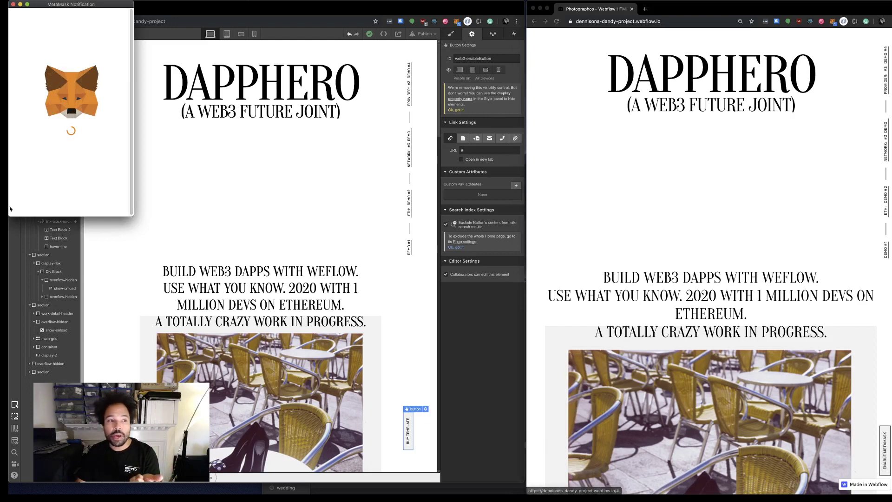
click(101, 207)
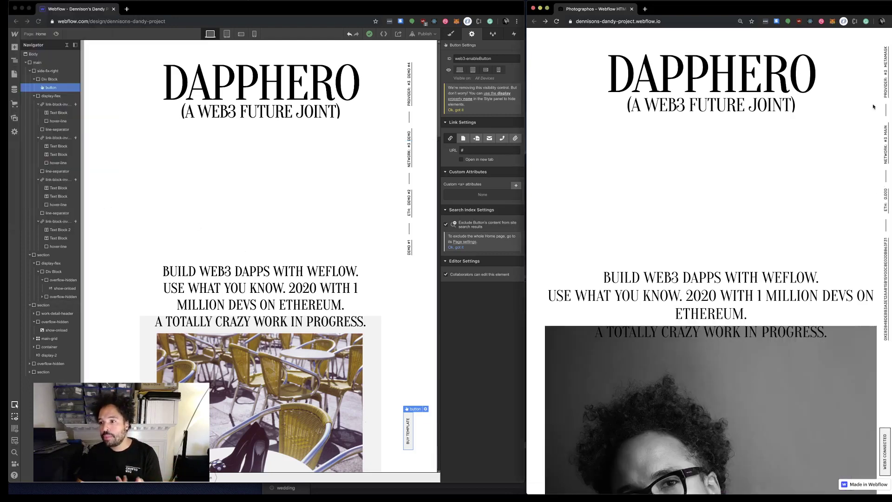
click(557, 22)
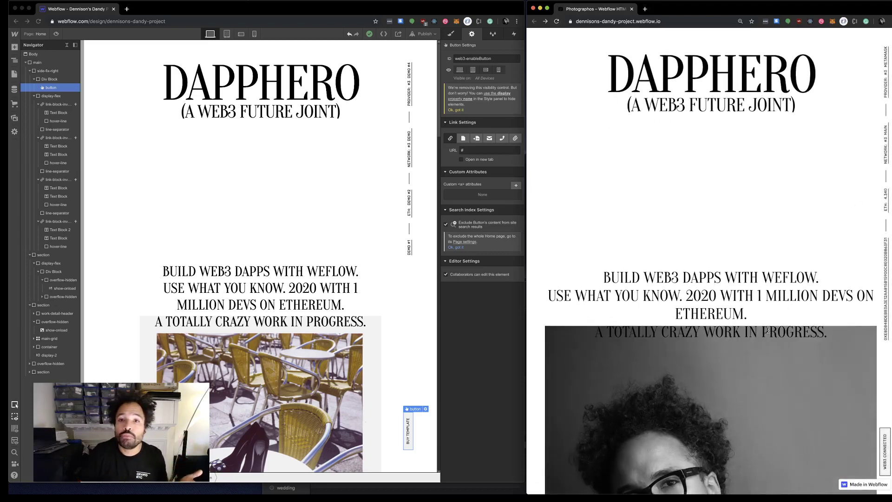
scroll(748, 320, down, 5)
scroll(749, 320, up, 5)
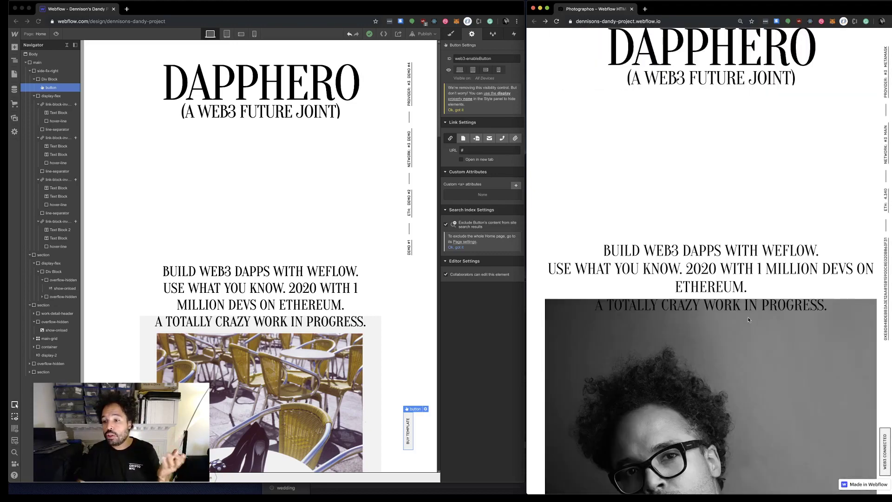
scroll(351, 338, down, 5)
scroll(316, 150, up, 5)
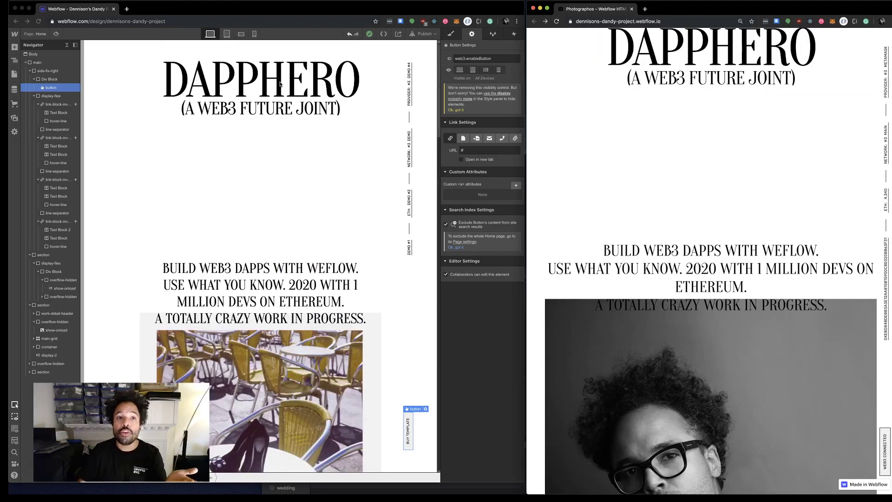
Step: Open DevTools on the live page, emulate an iPad Pro viewport, and widen the preview window
right_click(782, 122)
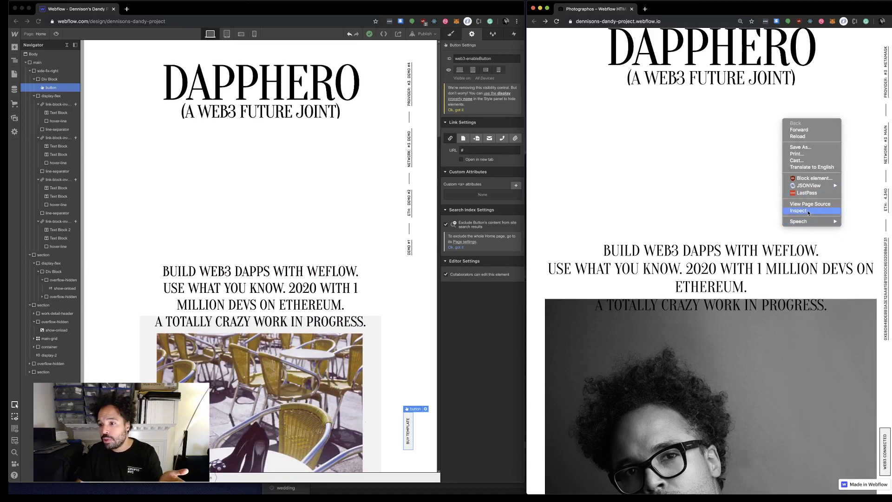
click(795, 221)
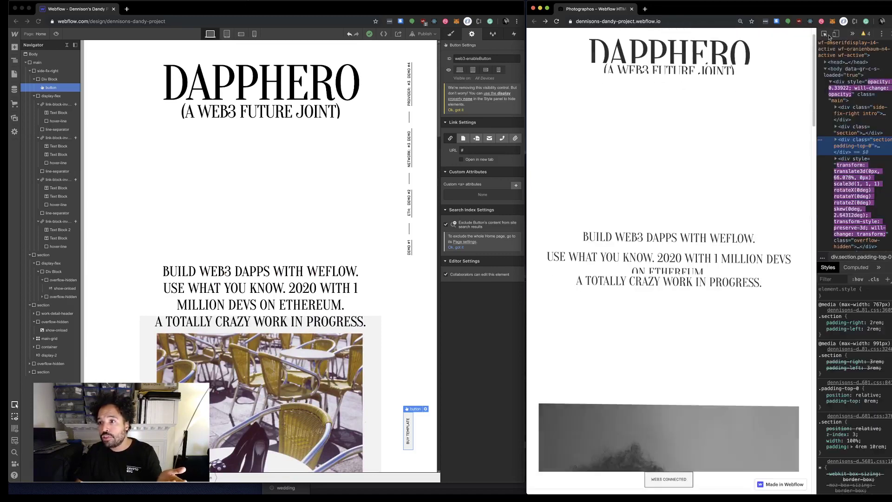
click(836, 34)
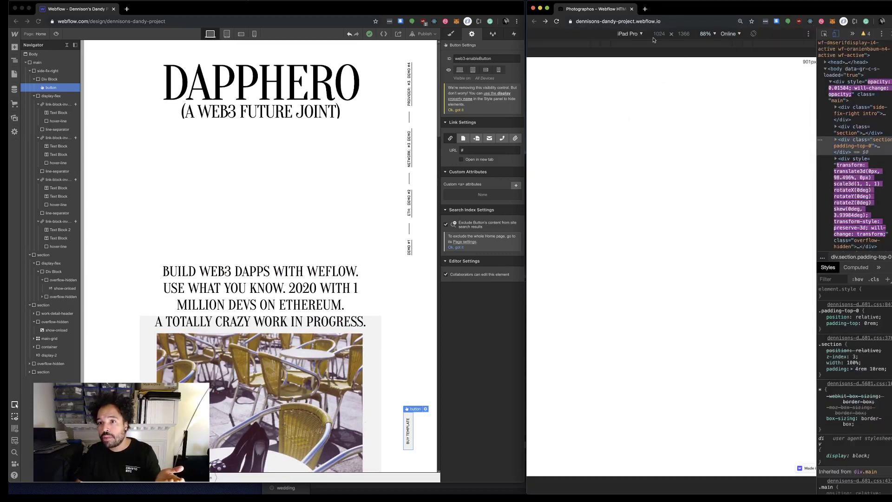
scroll(735, 261, down, 3)
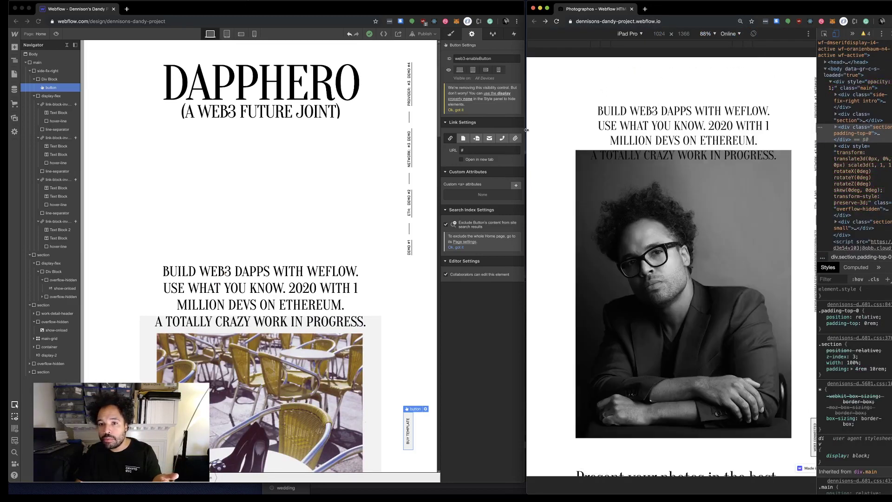
drag(526, 130, 325, 137)
scroll(629, 337, down, 3)
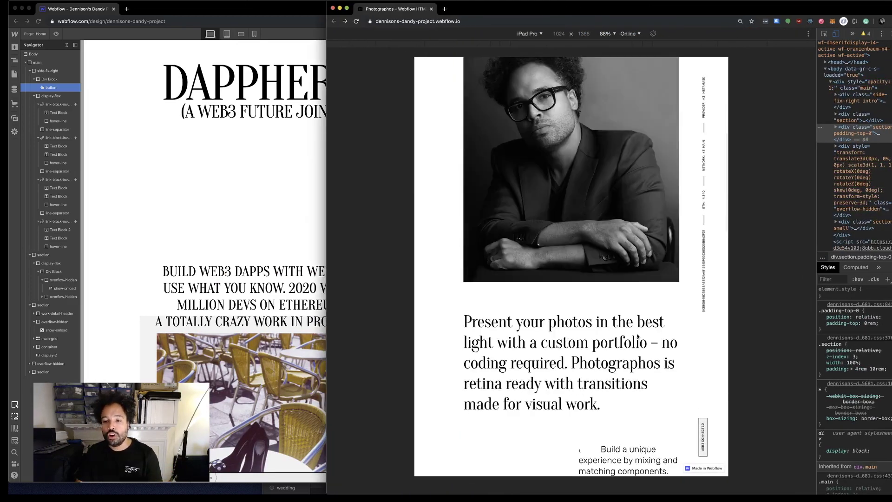
scroll(636, 333, up, 6)
scroll(637, 333, down, 4)
scroll(637, 333, up, 5)
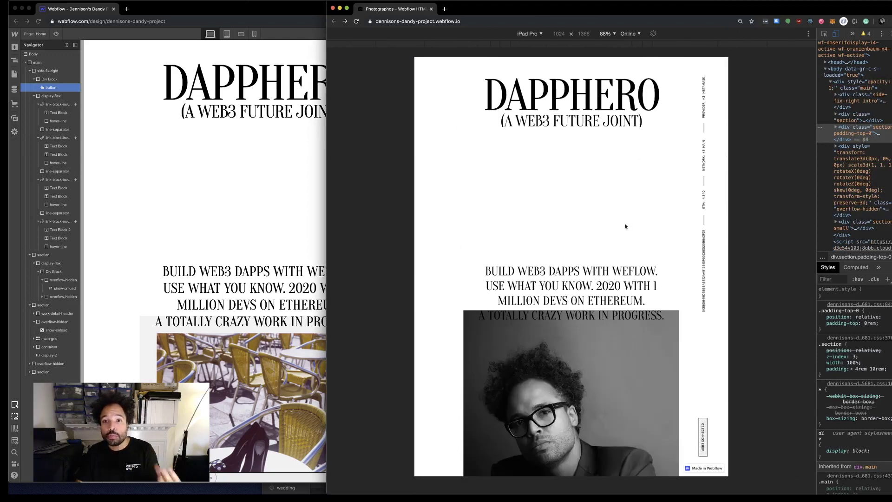
Step: Emulate an iPhone X (375 × 812) and scroll the live page's single-column phone layout
click(542, 34)
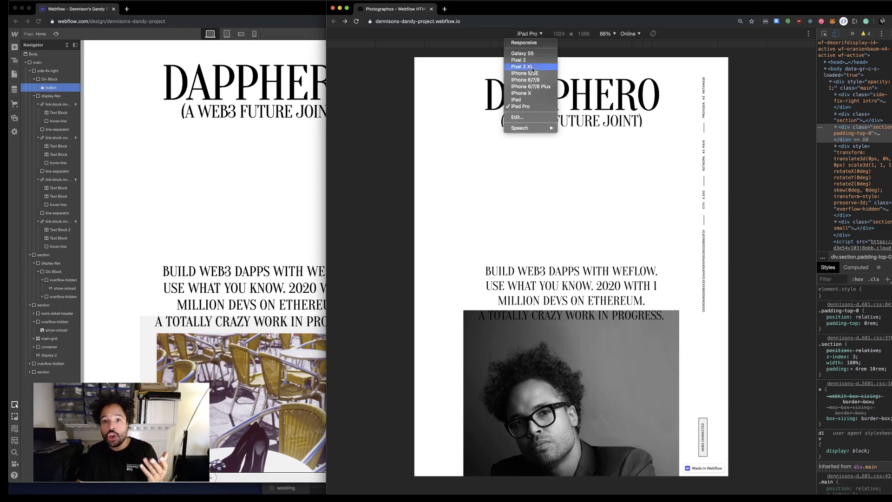
click(534, 93)
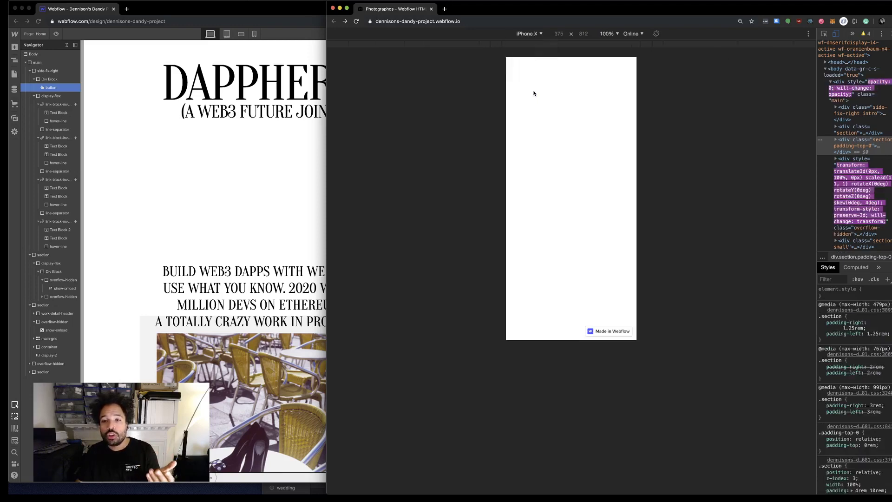
scroll(560, 132, down, 3)
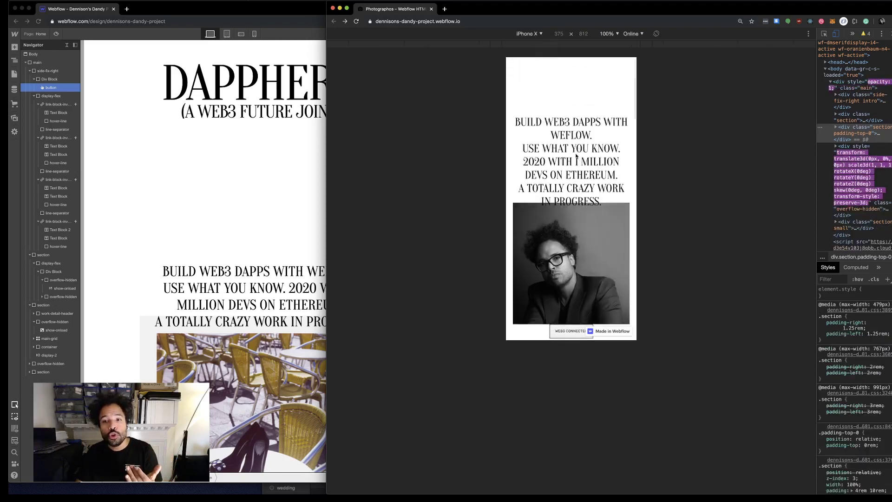
scroll(575, 156, up, 3)
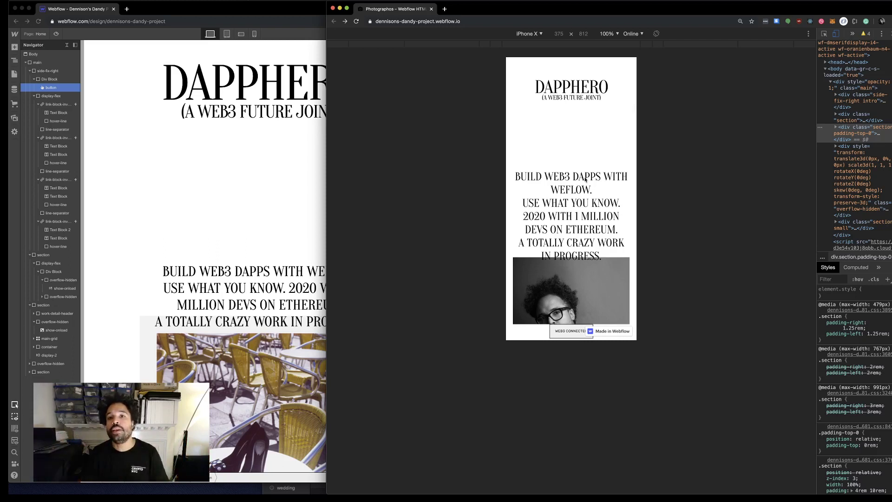
Step: Bring the live preview window back in front and reopen the emulated device list
click(305, 216)
click(532, 151)
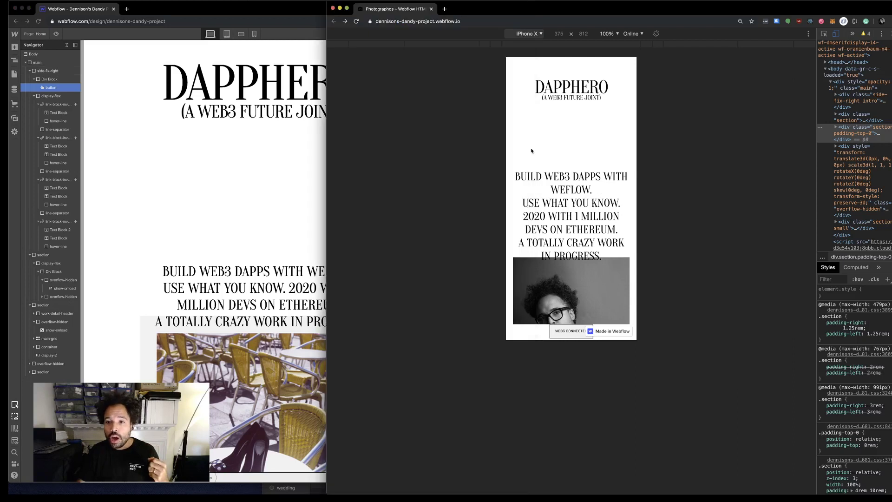
click(528, 33)
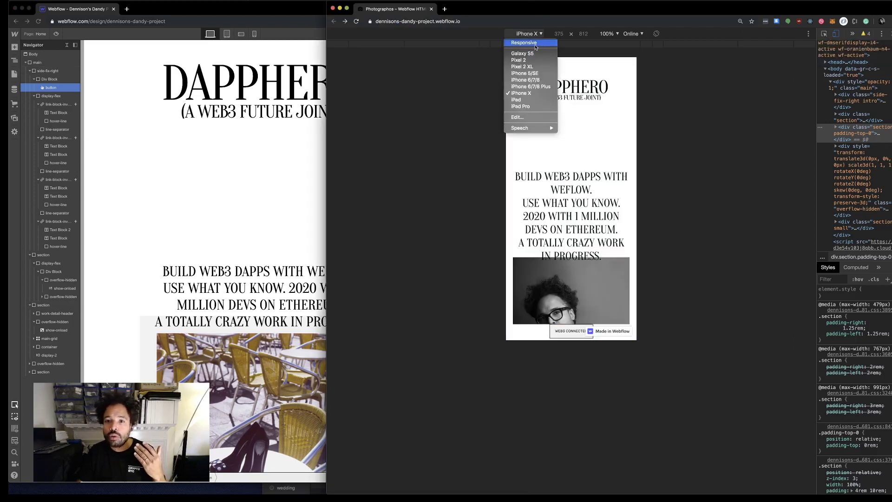
Step: Turn off device emulation for full-width desktop view and open the live site's /demo-1/home page
click(838, 34)
click(836, 34)
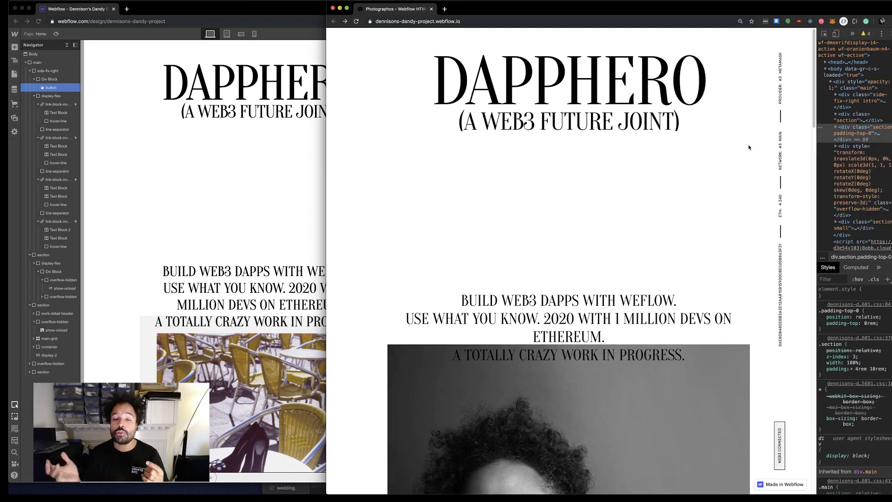
click(781, 288)
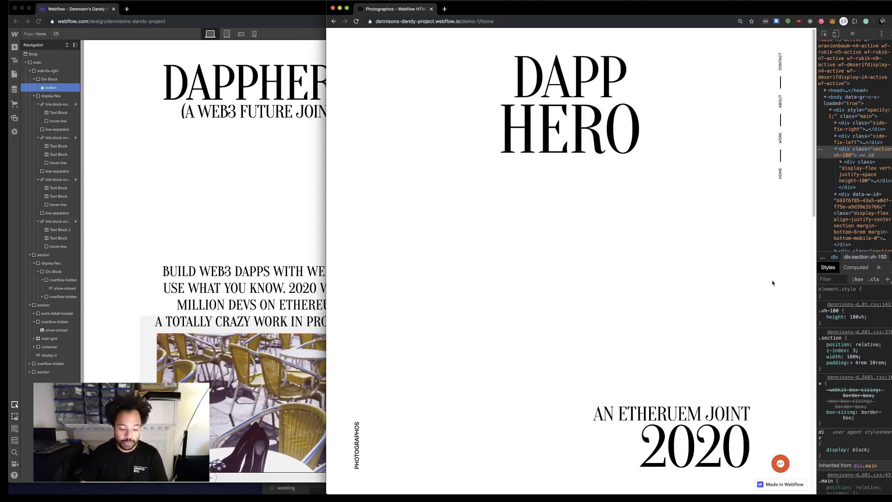
key(ctrl+Right)
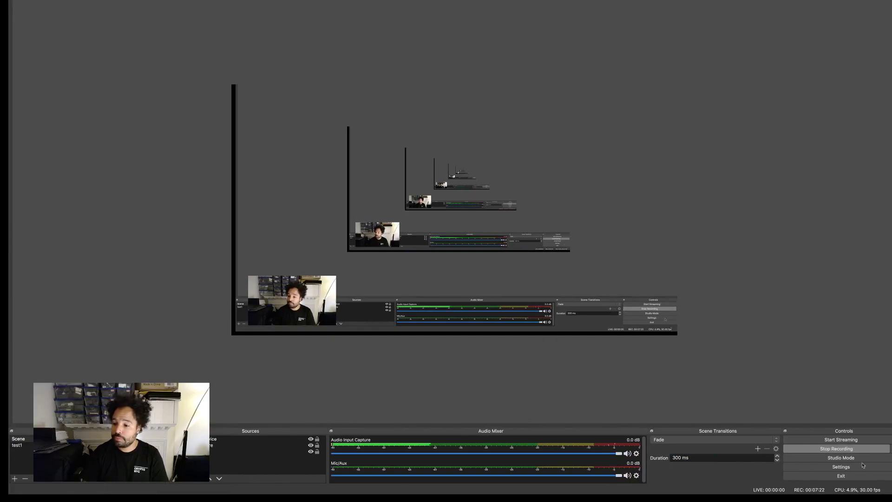